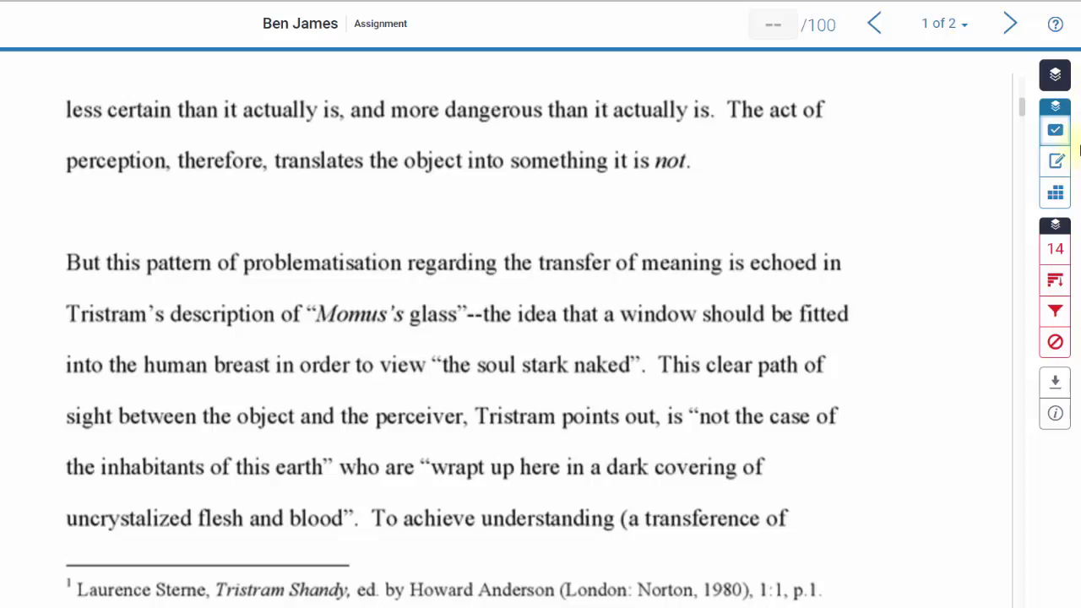
Look over the marks in the Composition Marks QuickMarks set, then close the set view
left_click(1054, 131)
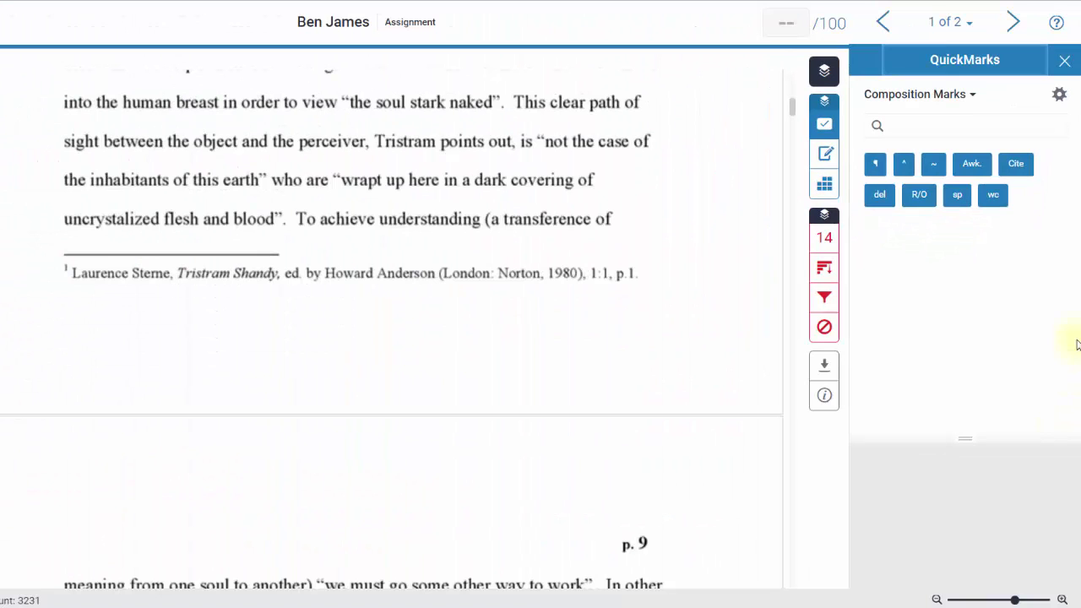
left_click(1064, 61)
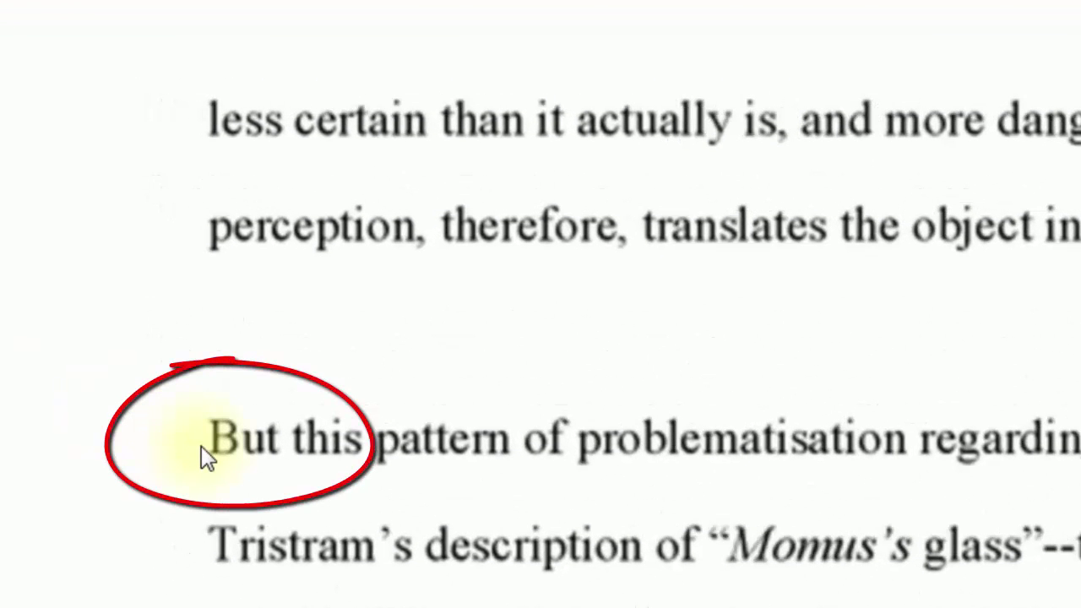
Add a comment on the phrase "But this pattern" reading "Don't start sentences with conjunctions!"
left_click_drag(202, 443, 512, 458)
left_click(507, 415)
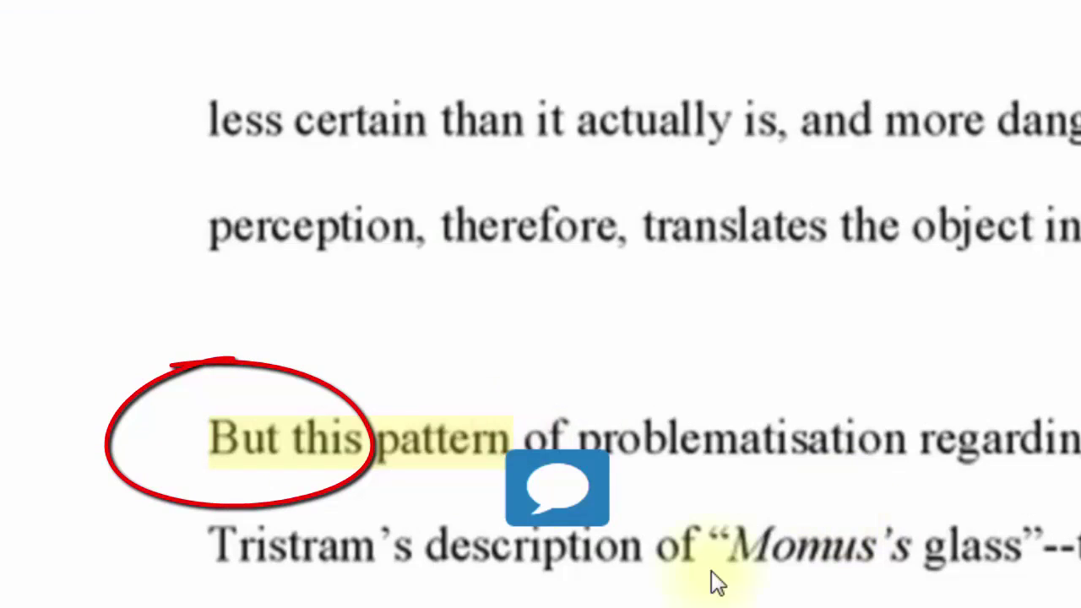
type("Don't start sentences with conjunctions!")
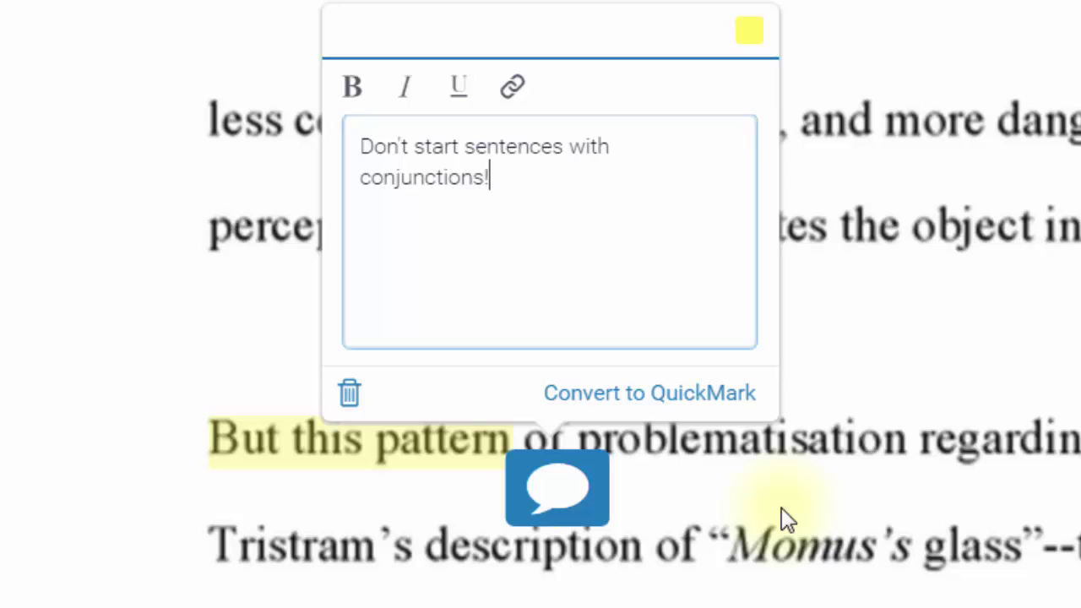
Replace the comment with a note that starting sentences with conjunctions is generally avoided, being a difficult rhetorical device that can sound like starting halfway through
key("ctrl+a")
key("BackSpace")
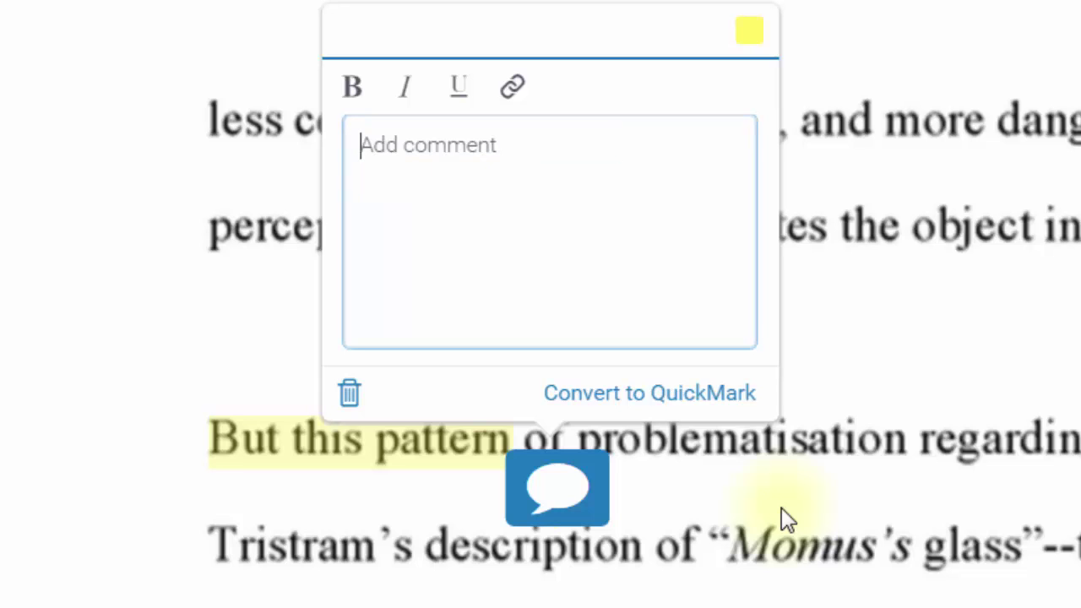
type("W")
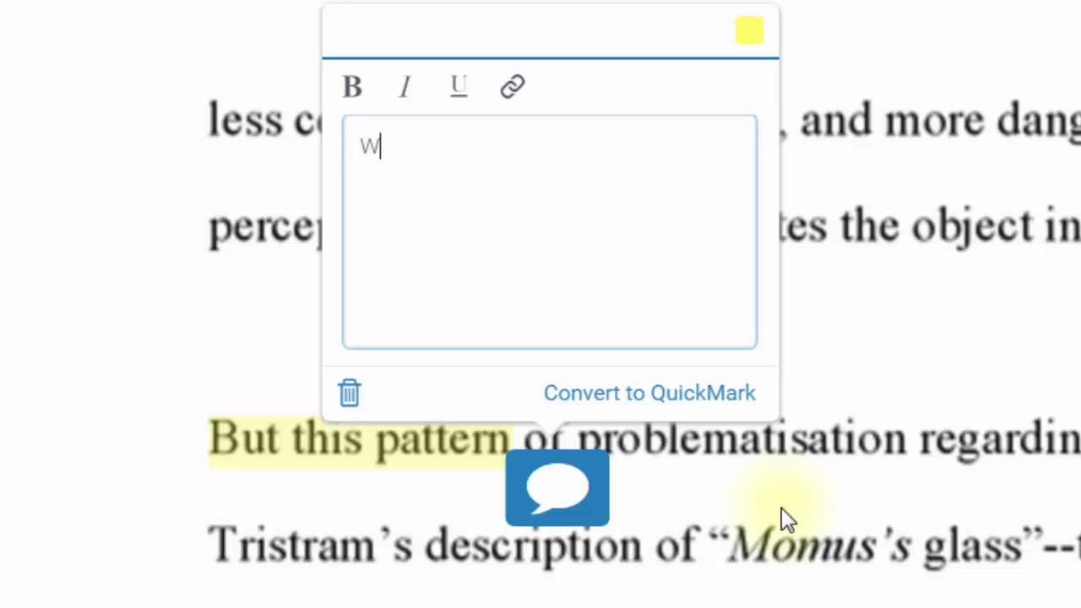
type("hile it is possible to start se")
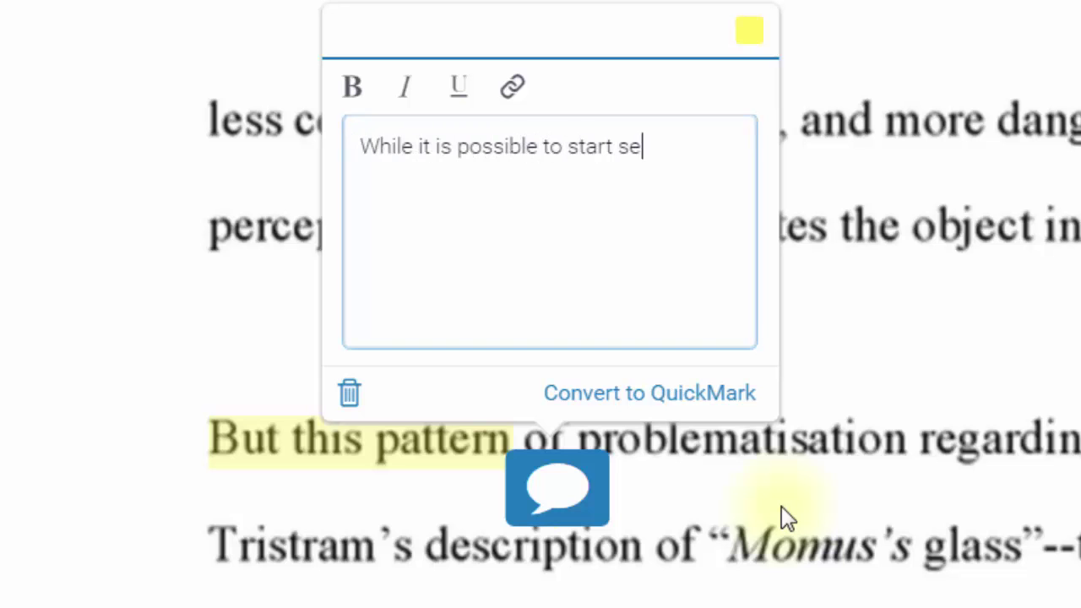
type("ntences with conjunctions, th")
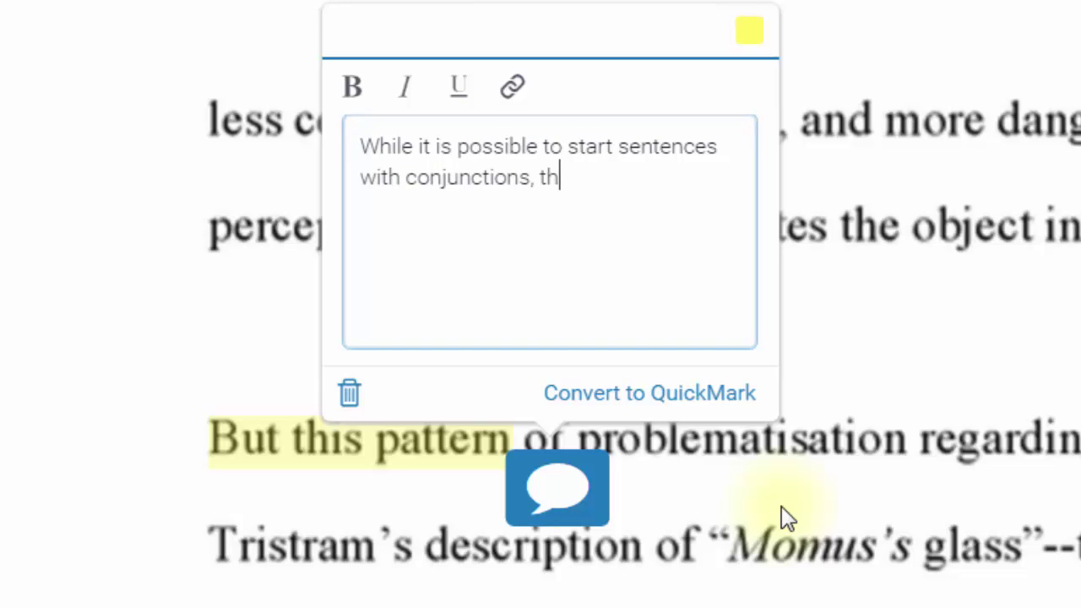
type("is is generally to be avoided as")
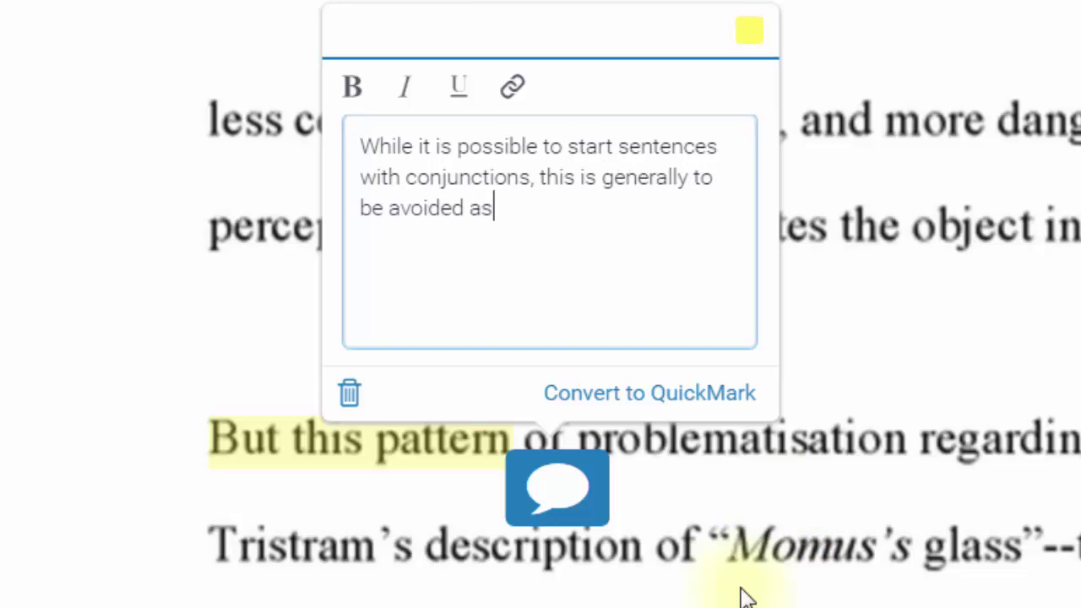
type(" it is more commonly used as a rhetor")
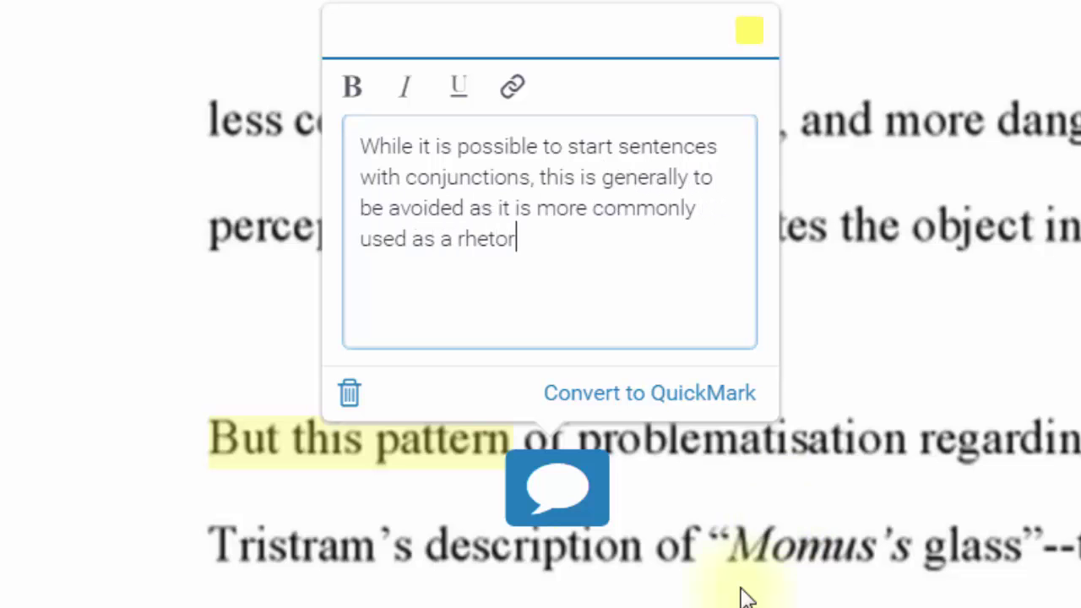
type("ical device and one which is very")
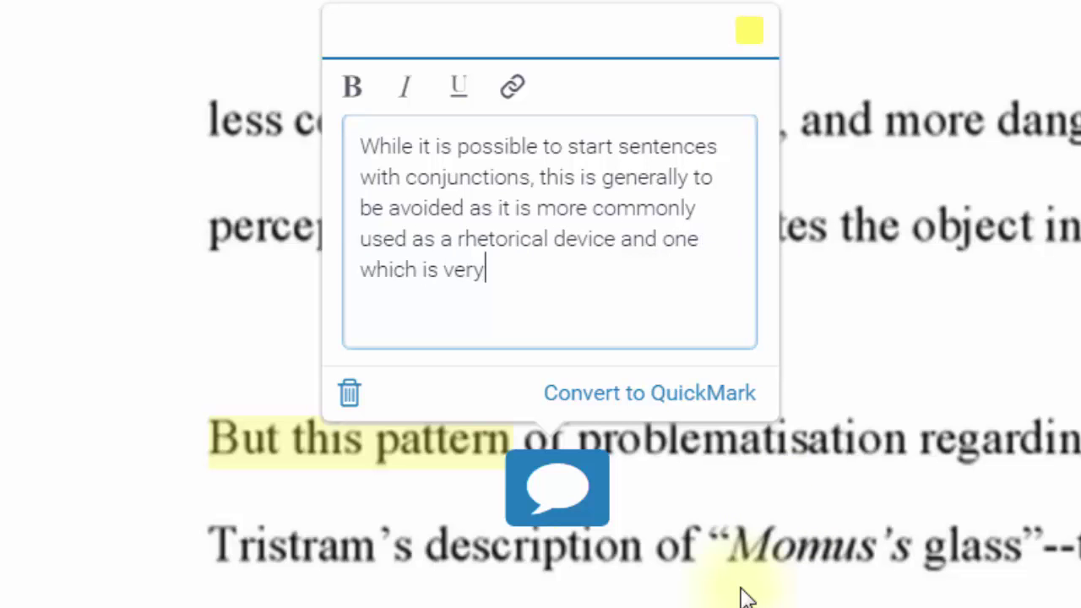
type(" difficult to use without sounding as th")
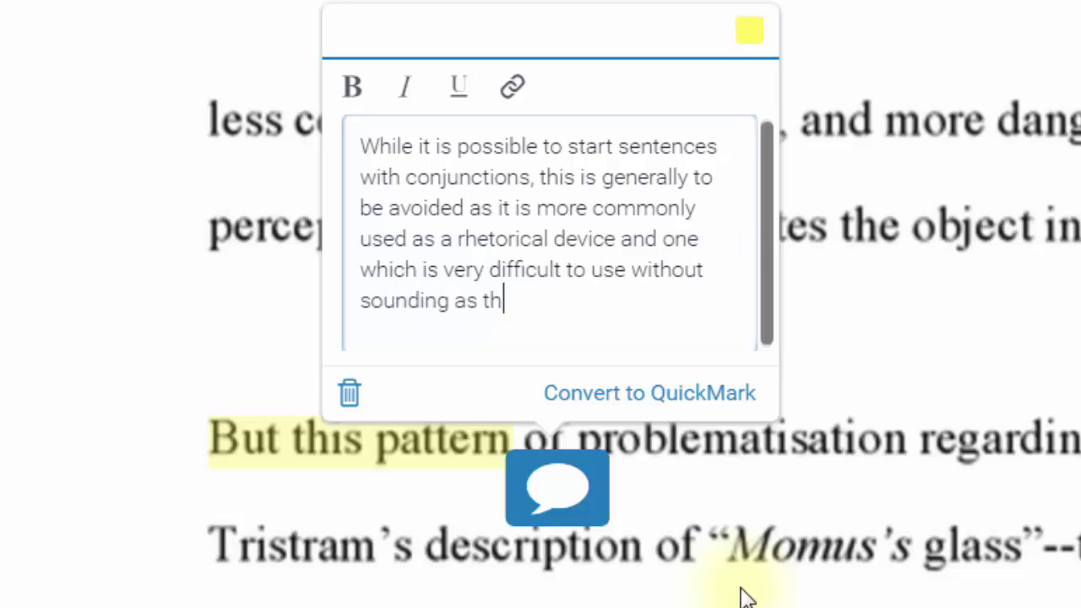
type("ough the se")
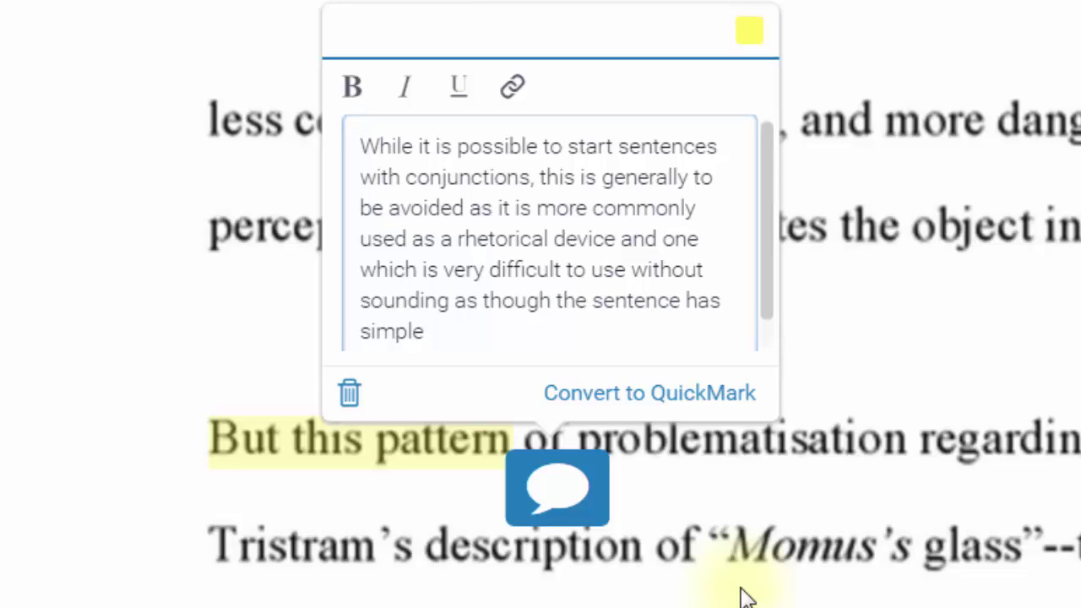
type("ntence has simply started halfway through.")
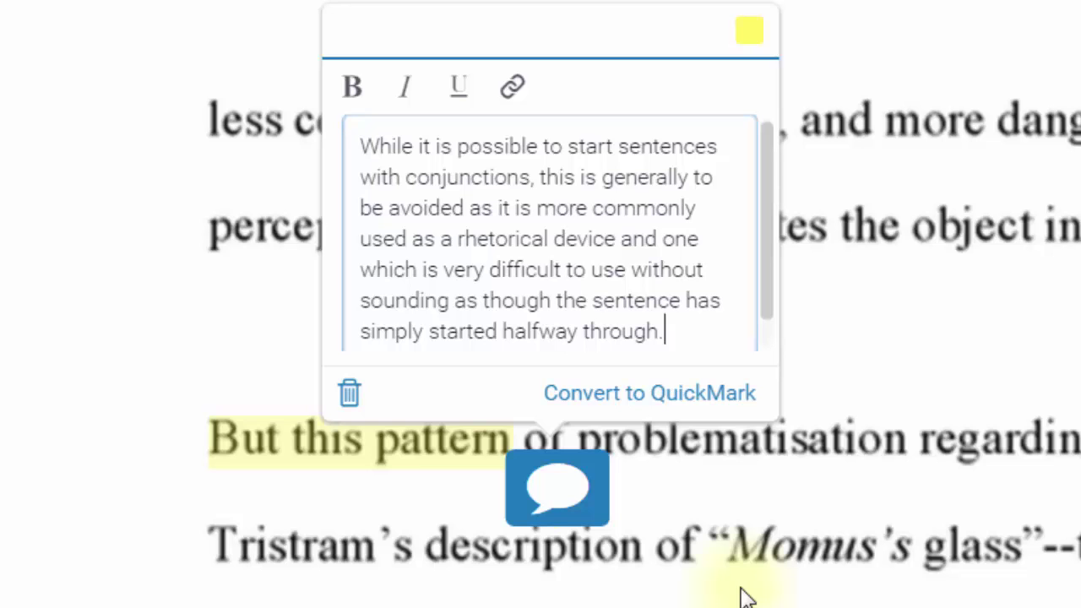
Convert the comment to a QuickMark titled "Conjunctions" in the Punctuation set and view the text of the resulting mark
left_click(683, 393)
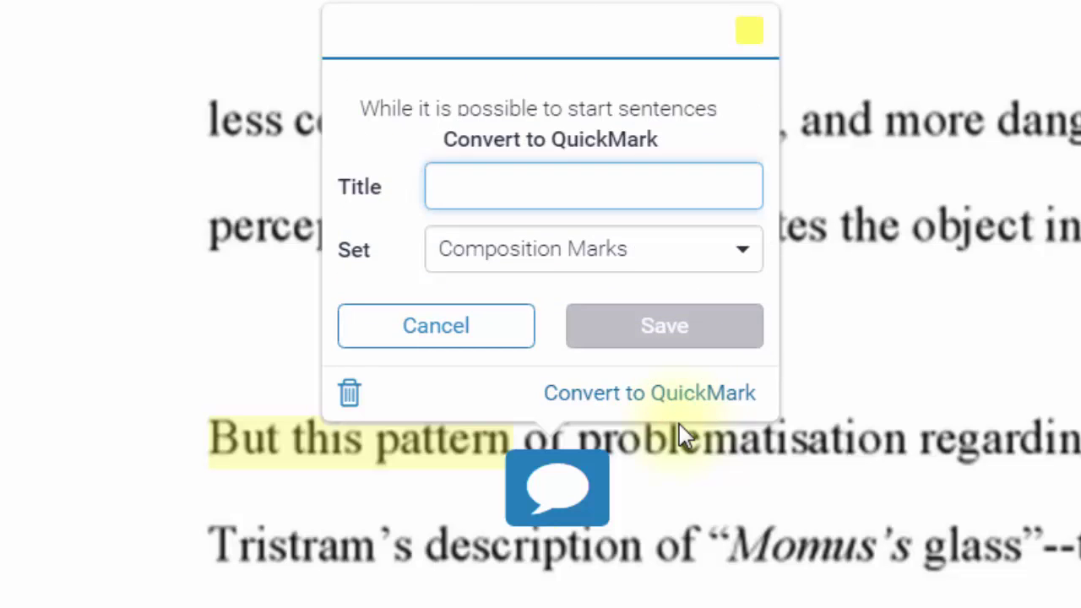
type("Conjunctions")
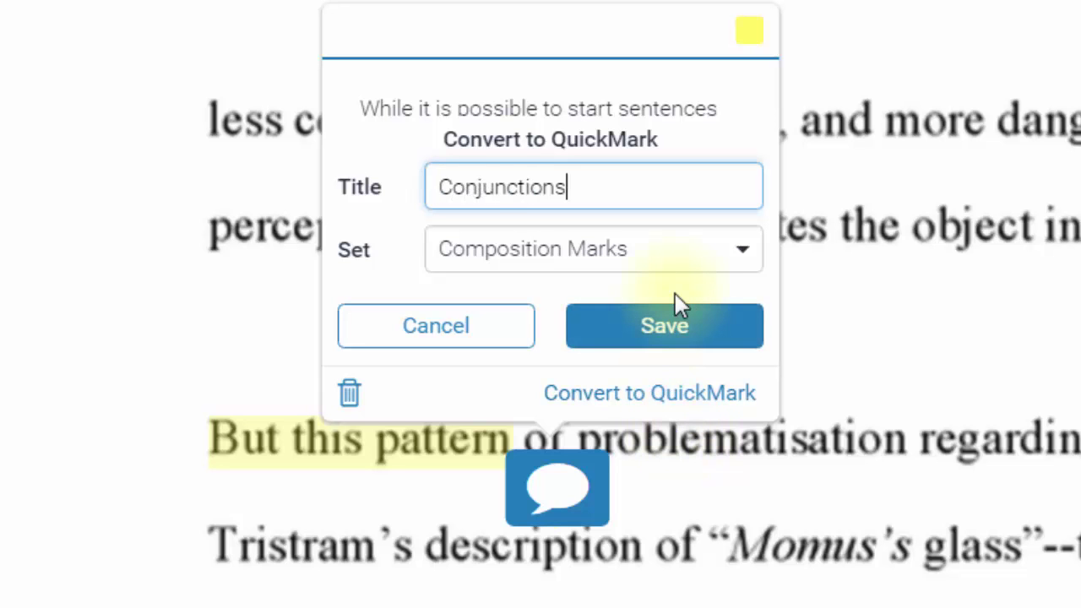
left_click(721, 258)
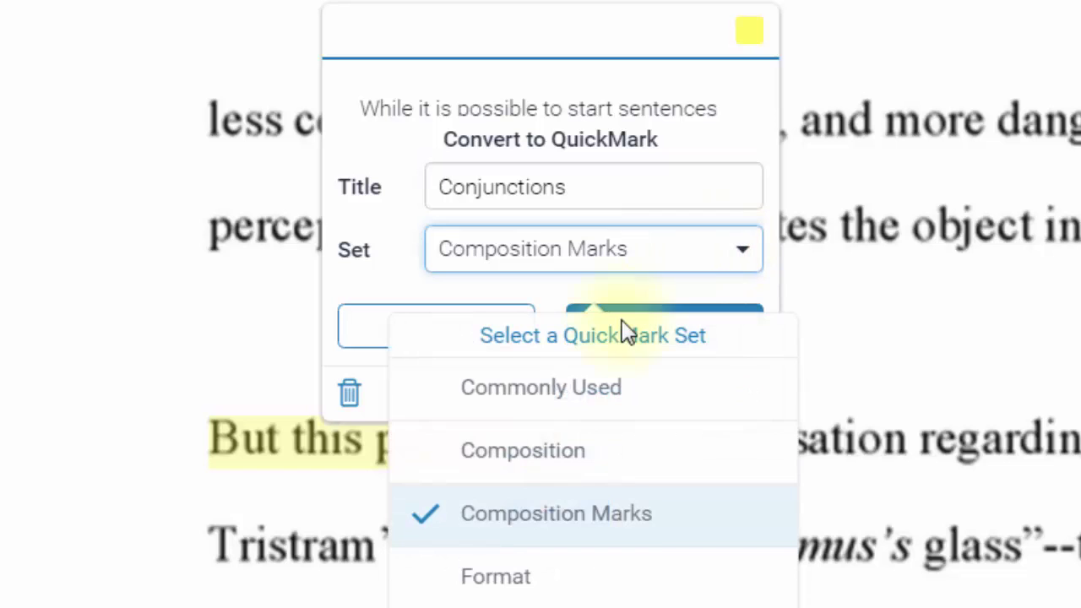
left_click(572, 454)
left_click(669, 258)
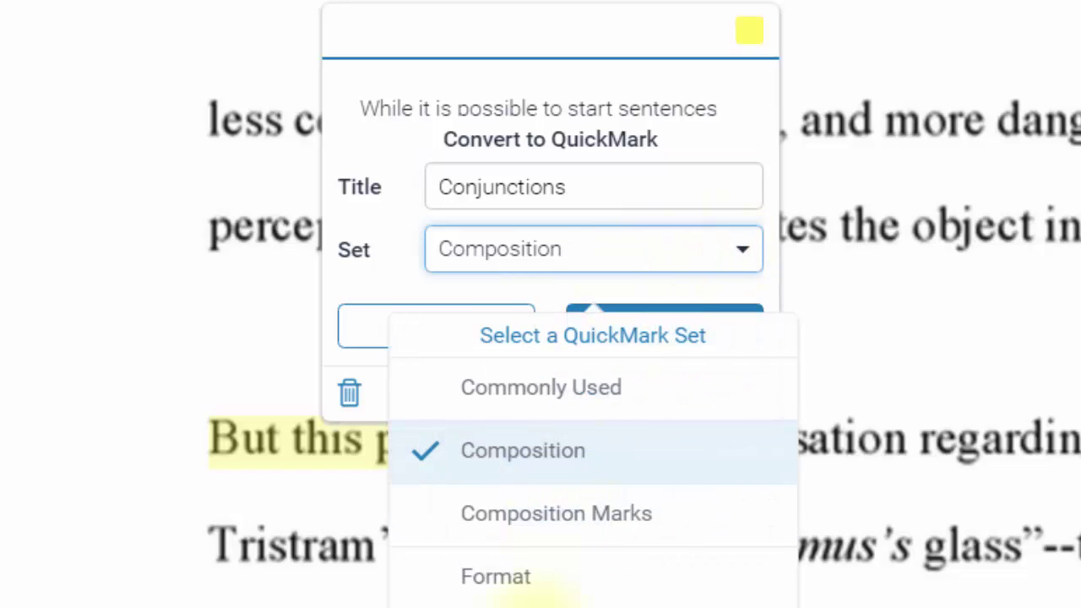
left_click(583, 607)
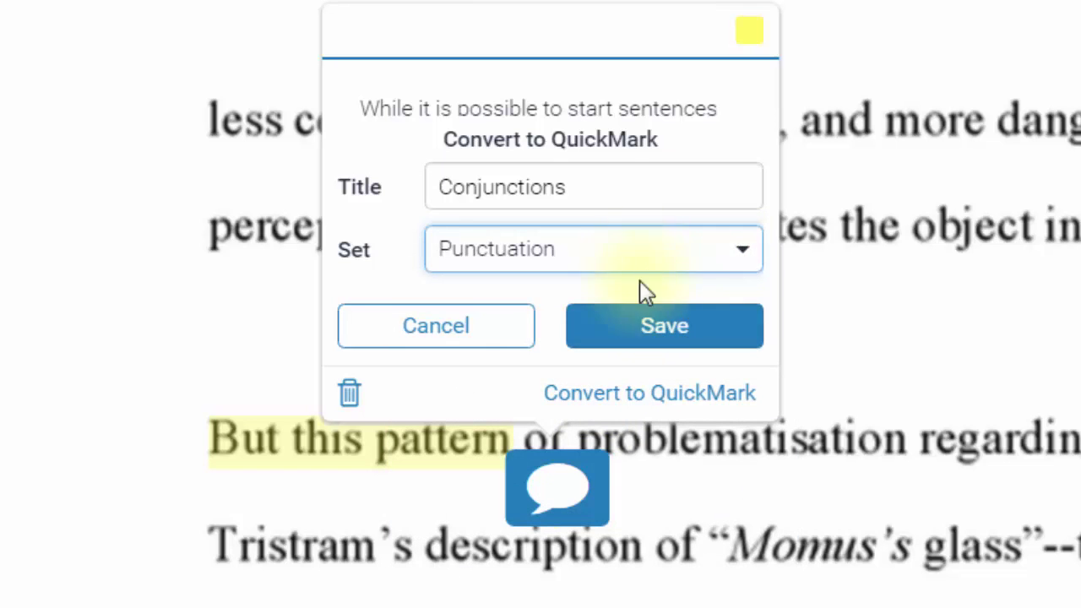
left_click(656, 342)
left_click(649, 484)
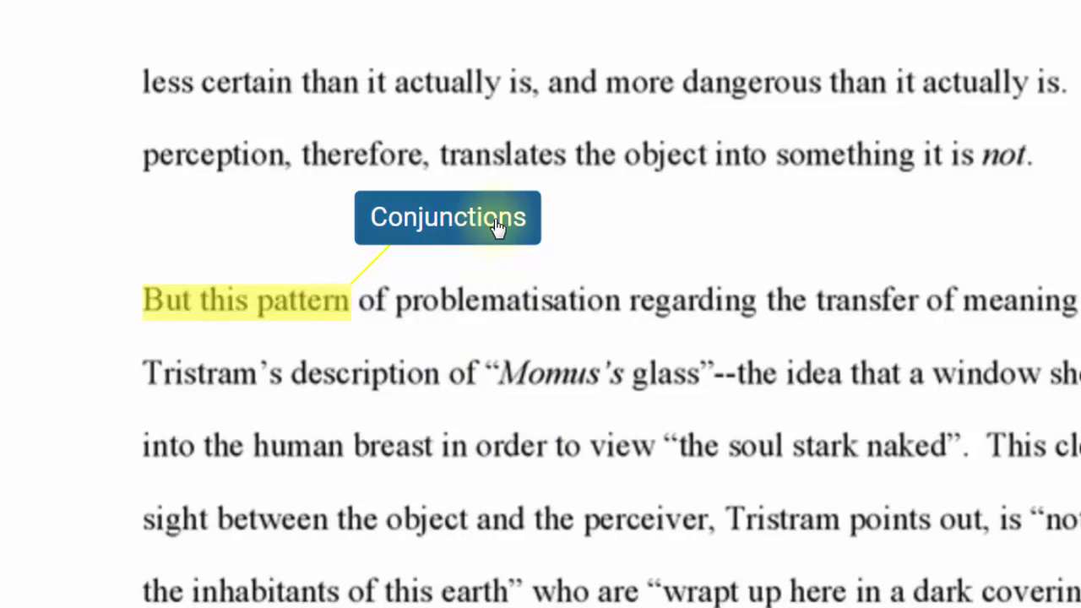
left_click(496, 222)
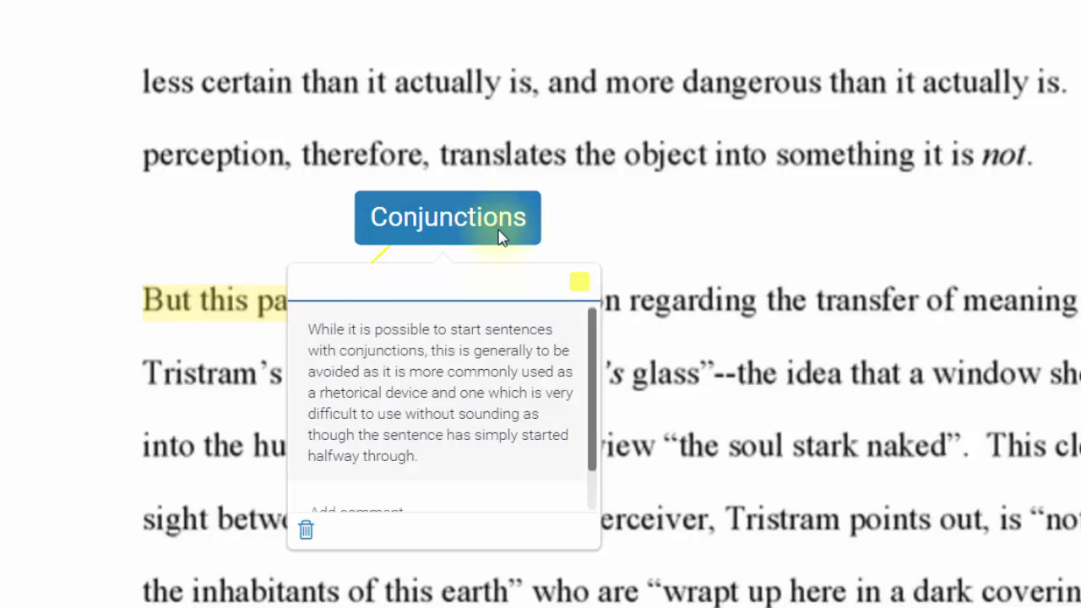
left_click(632, 258)
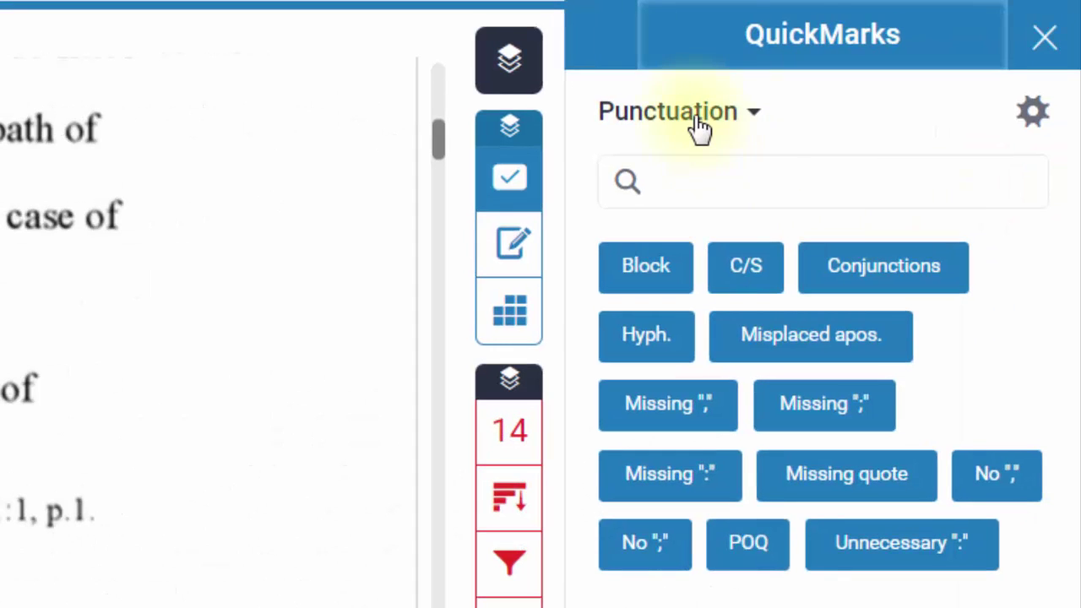
Place the Conjunctions QuickMark from the Punctuation set on the essay, in the margin beside the paragraph about Momus's glass
left_click_drag(886, 272, 0, 223)
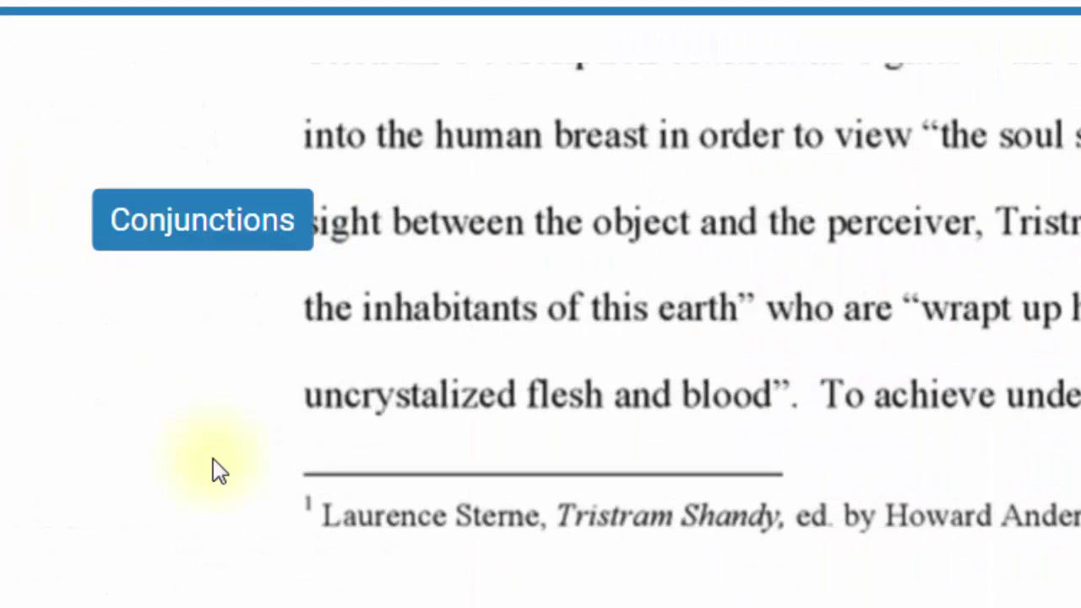
scroll(238, 501, "up", 2)
left_click_drag(227, 406, 167, 381)
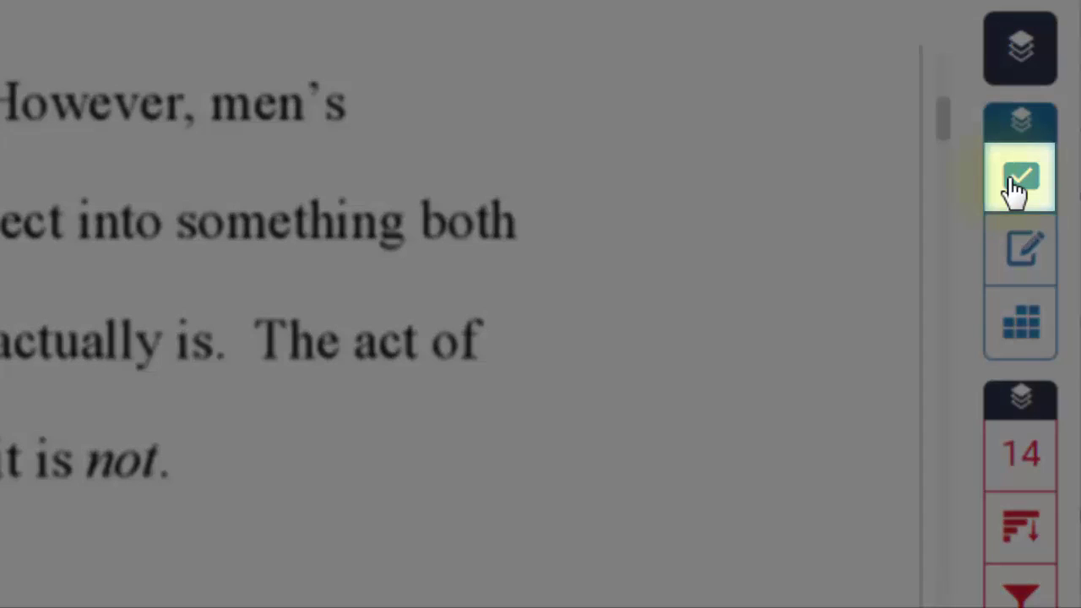
Open the QuickMarks manager and view the S/V Agreement mark in the Composition set
left_click(1015, 191)
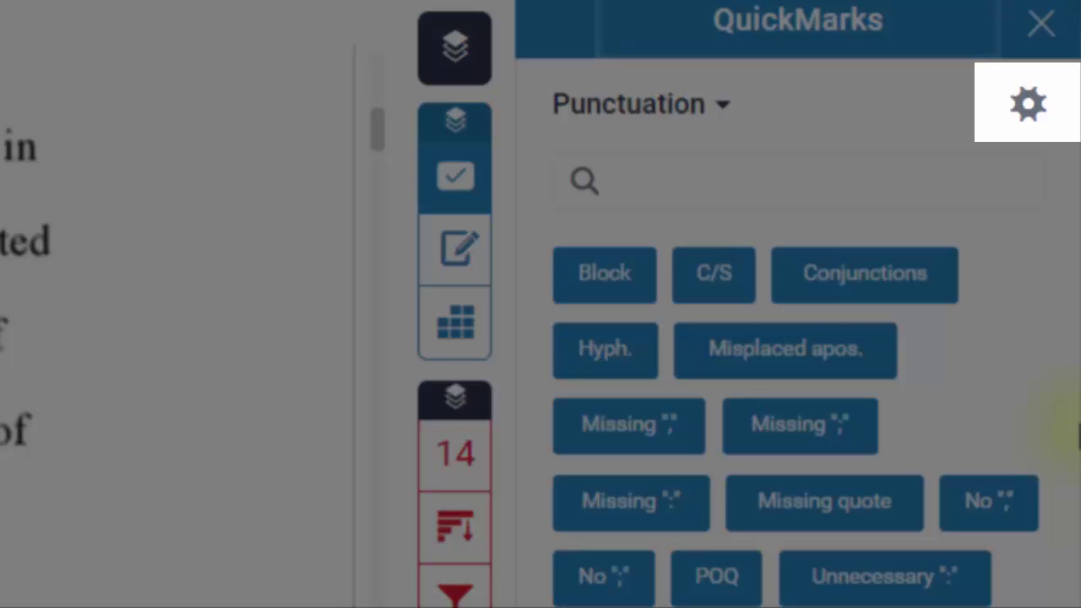
left_click(1029, 105)
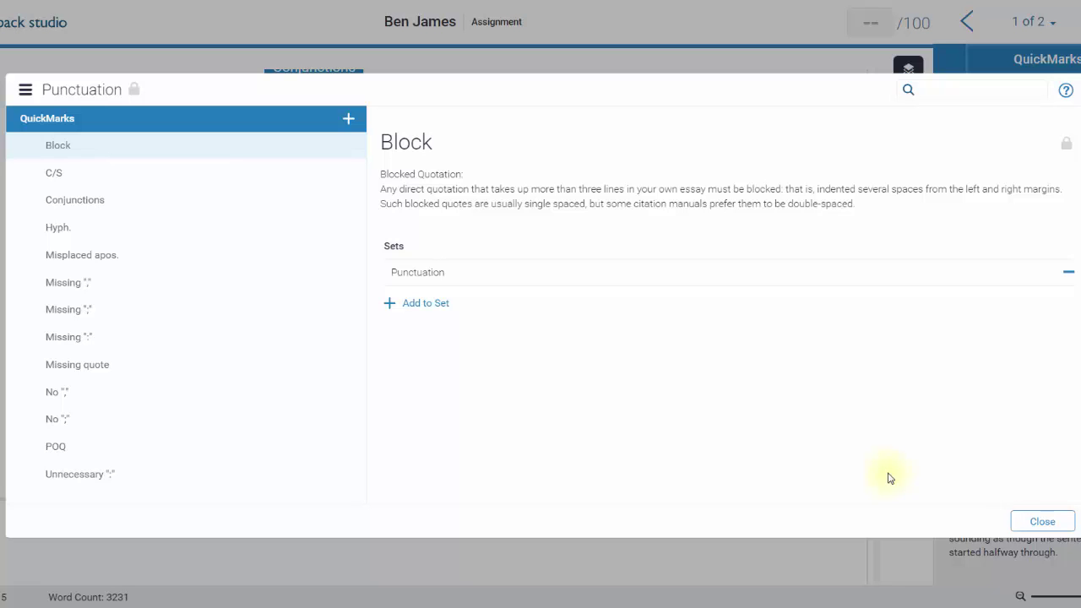
left_click(25, 89)
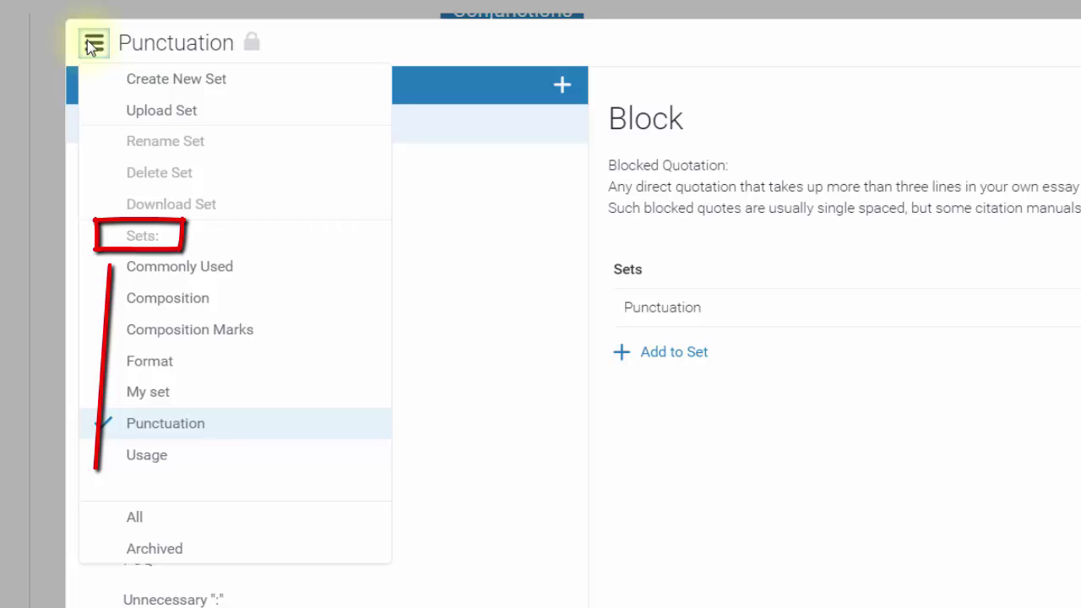
left_click(185, 299)
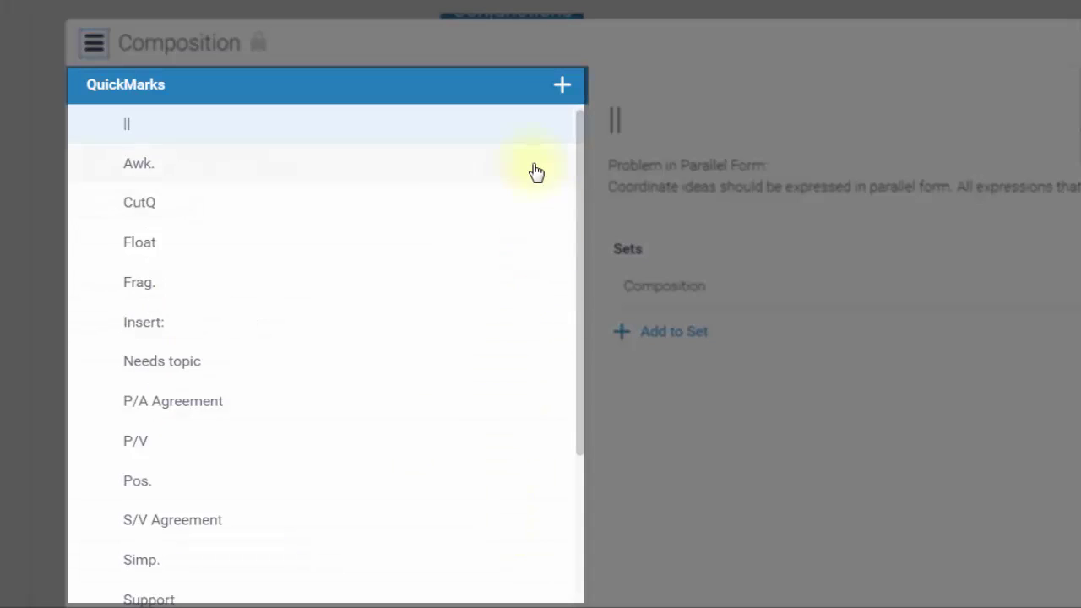
left_click(488, 529)
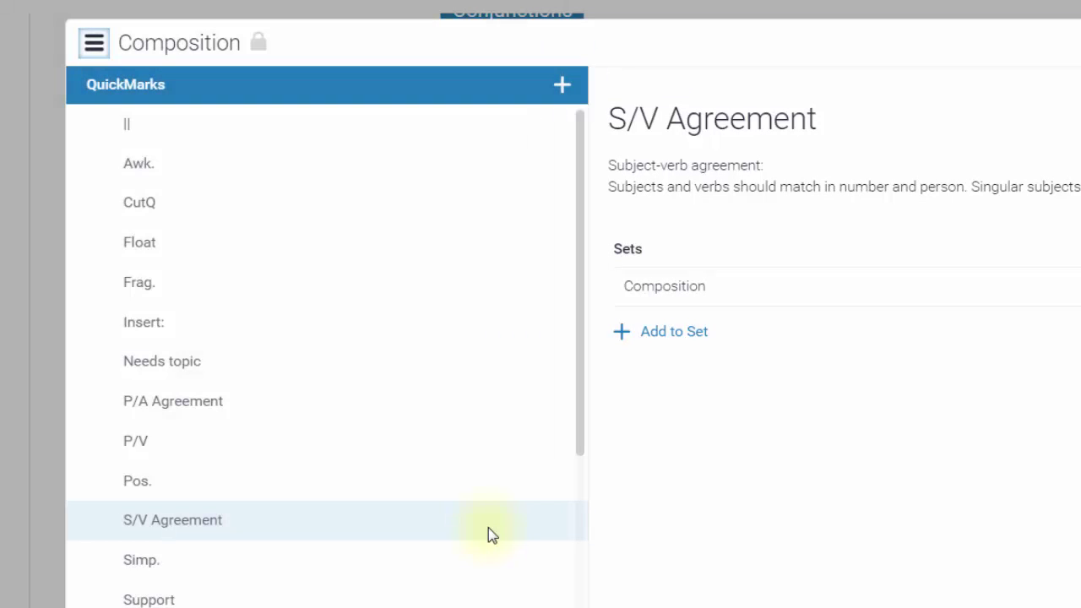
Show all QuickMarks across the sets and search them for "conjunction"
left_click(93, 42)
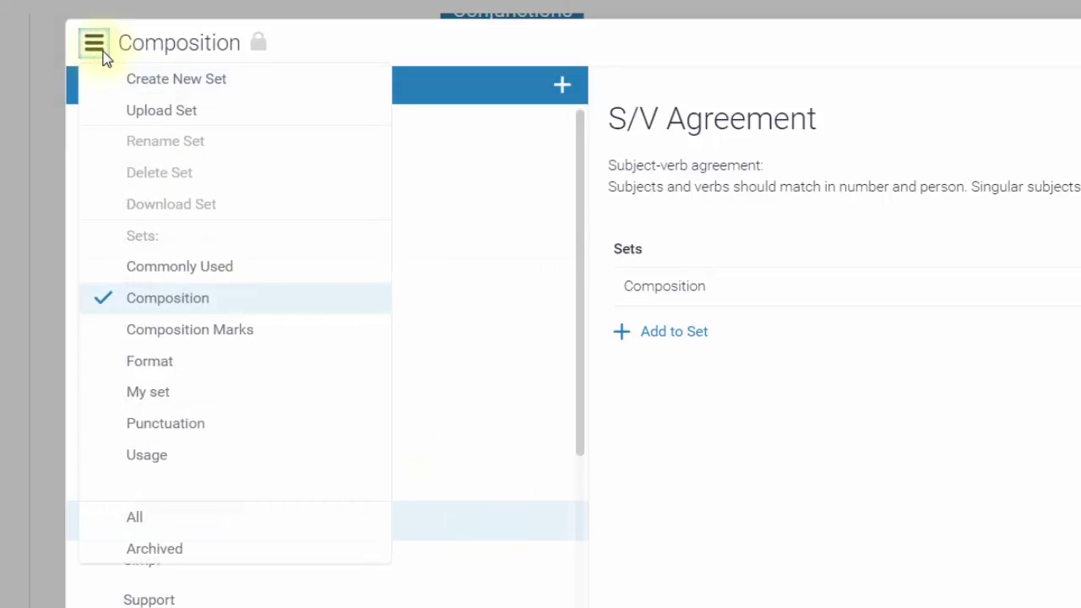
left_click(142, 518)
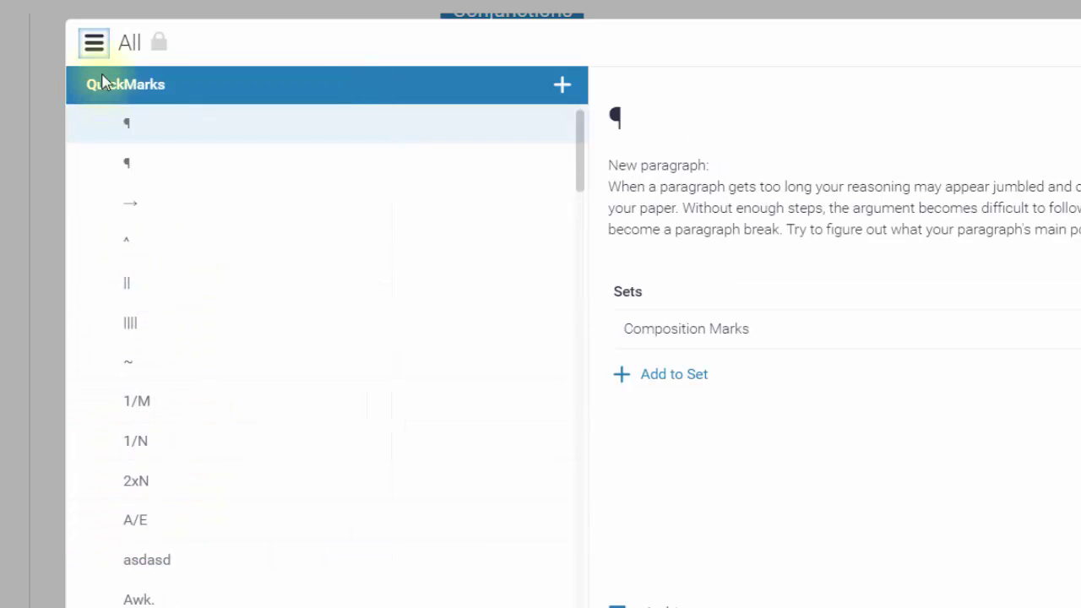
left_click(869, 33)
type("conjunction")
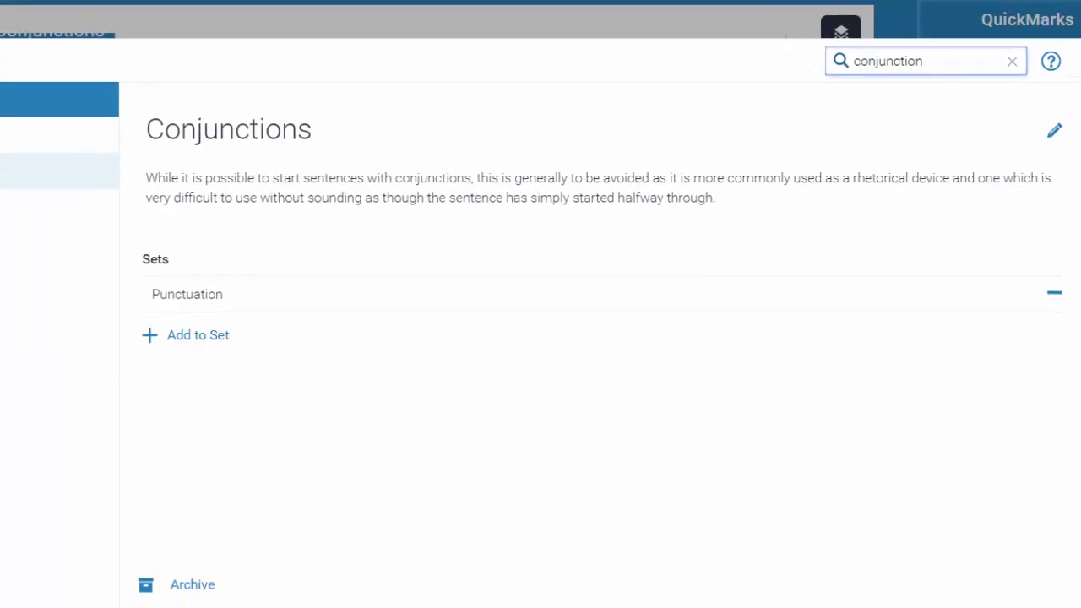
Start a new QuickMark in the Commonly Used set and title it "Conjunctions"
left_click(12, 120)
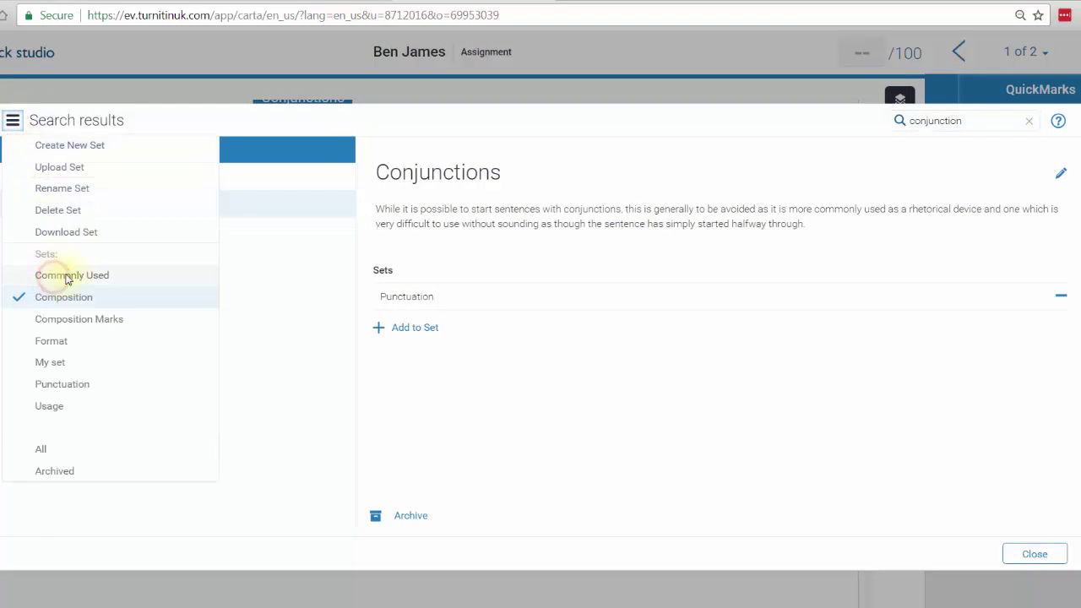
left_click(67, 280)
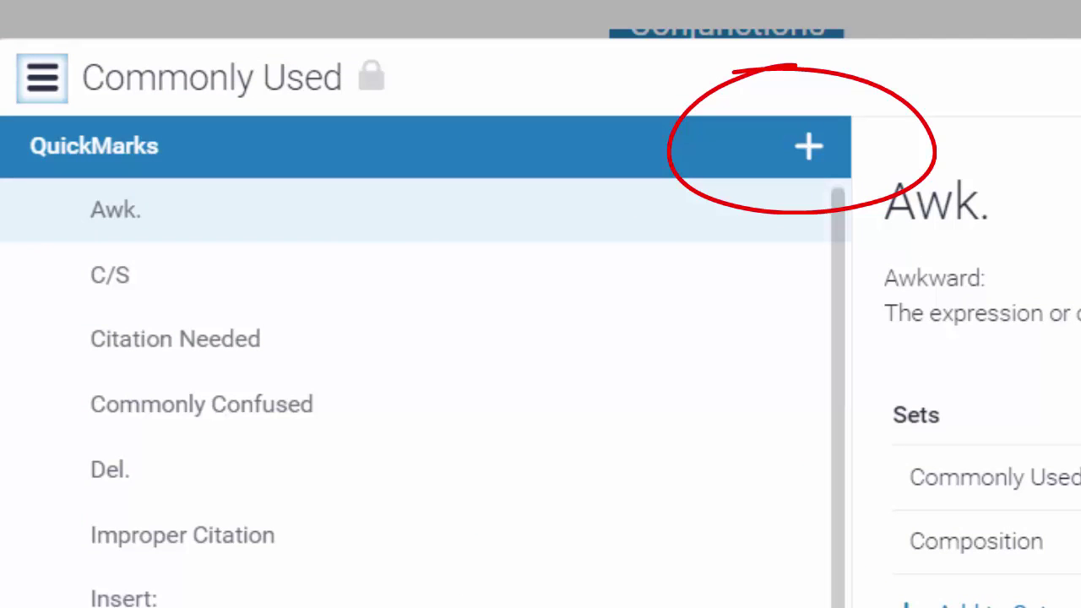
left_click(809, 148)
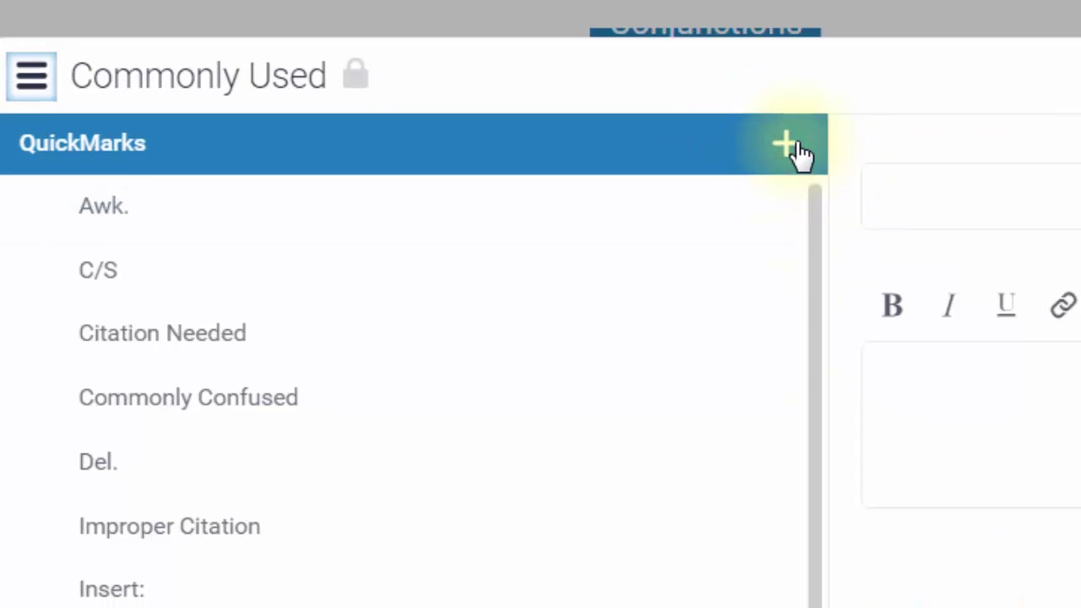
left_click(1032, 211)
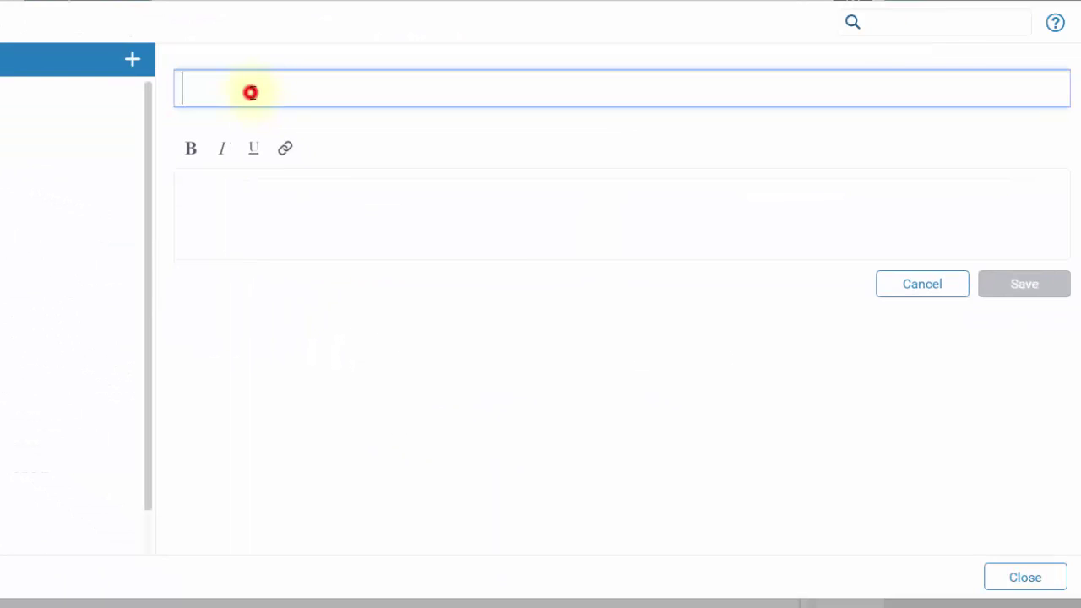
type("Conjunctions")
Describe why starting a sentence with a conjunction is generally avoided, as a rhetorical device very difficult to use well, and save the new QuickMark
left_click(354, 206)
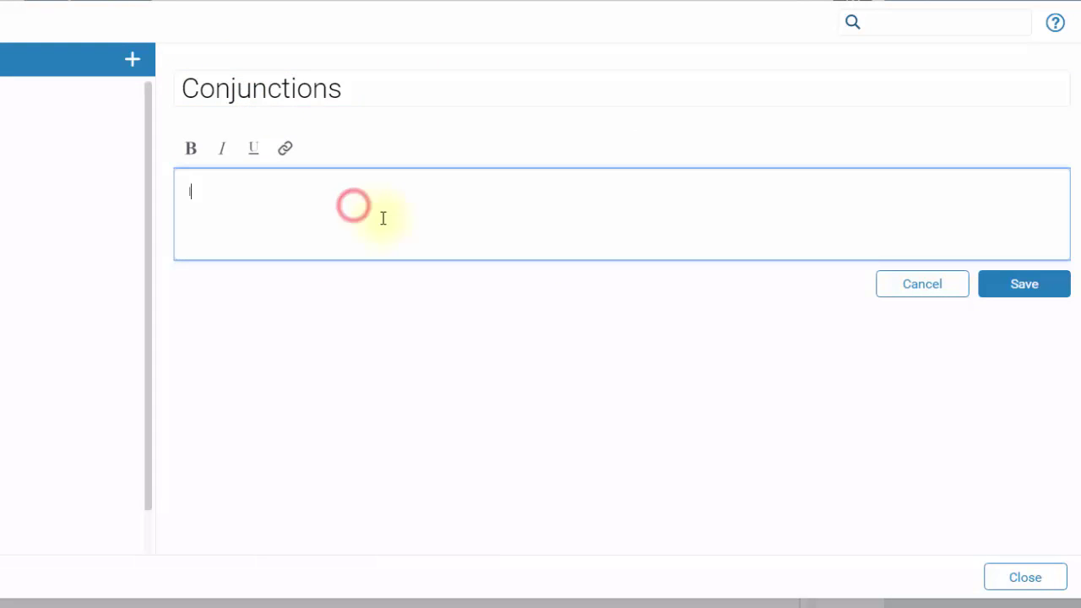
type("While it is possible to start a sentence with a conjunction it is generally to be avoided as it is more commonly used as a rhetorical device and on")
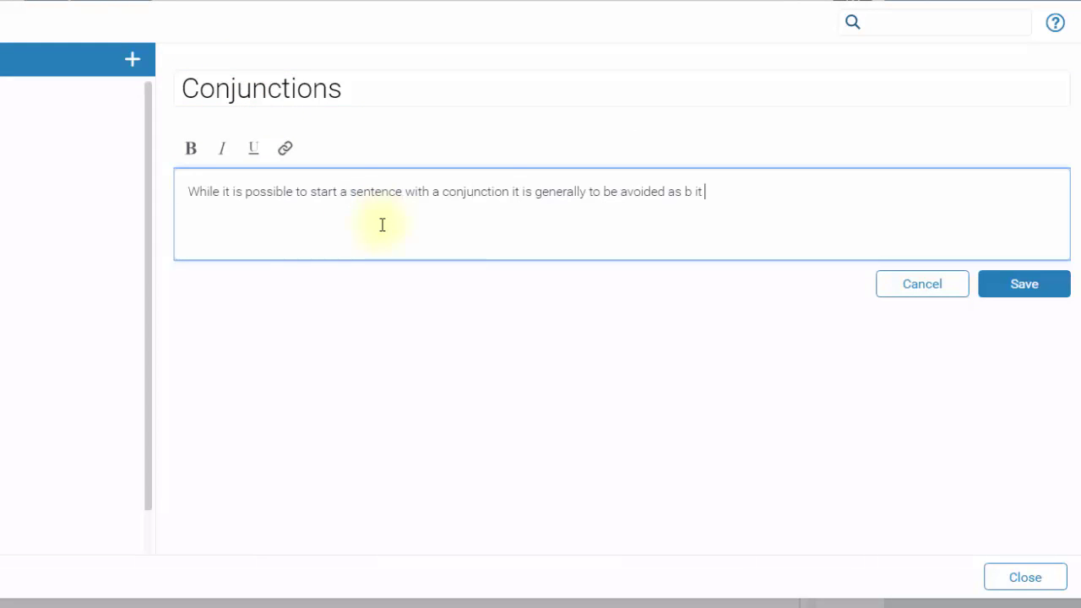
type("e which is very difficult to use without sounding as though you have simply started the sentence half-way through")
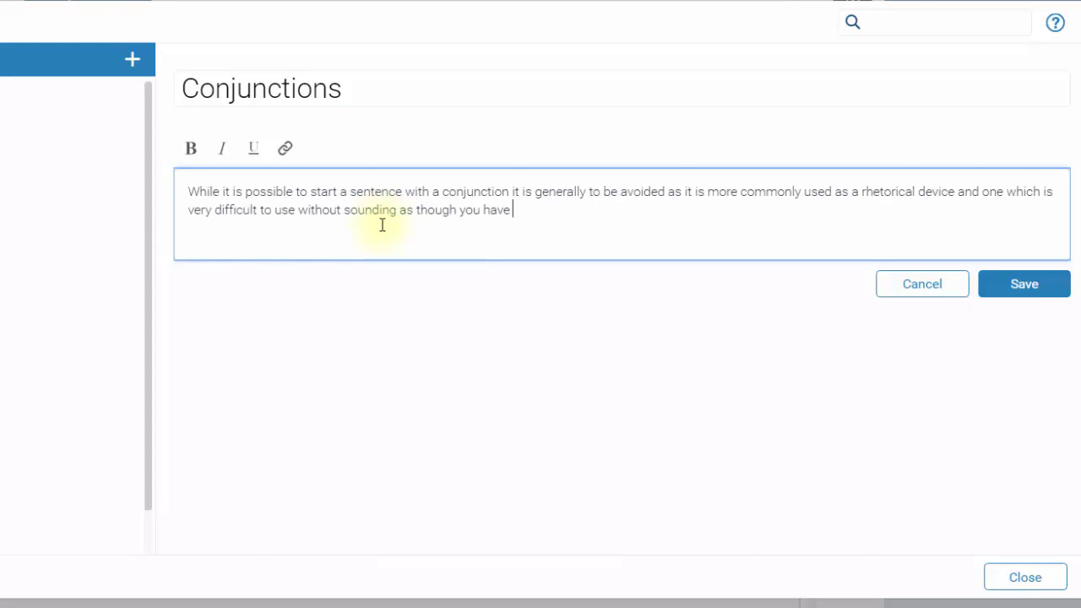
left_click(1025, 286)
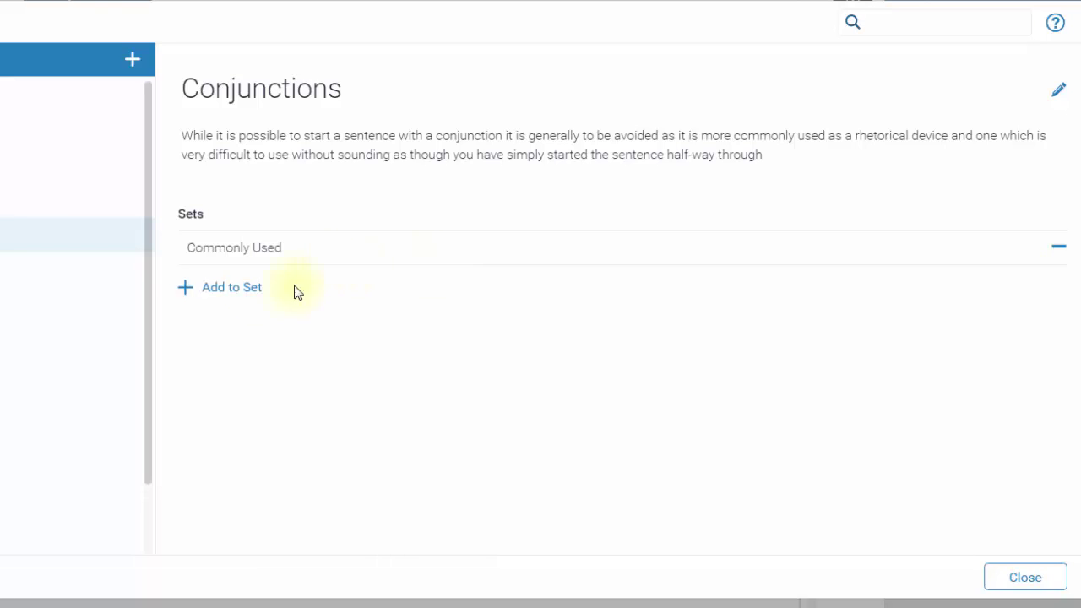
Add the new Conjunctions QuickMark to the Composition Marks set as well and close the QuickMarks manager
left_click(239, 293)
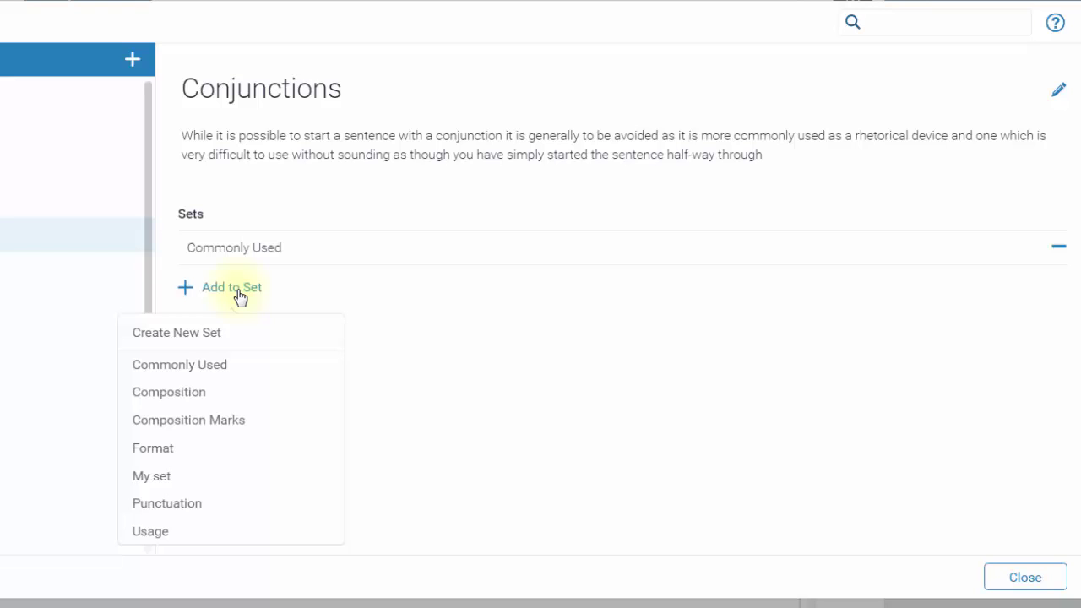
left_click(217, 421)
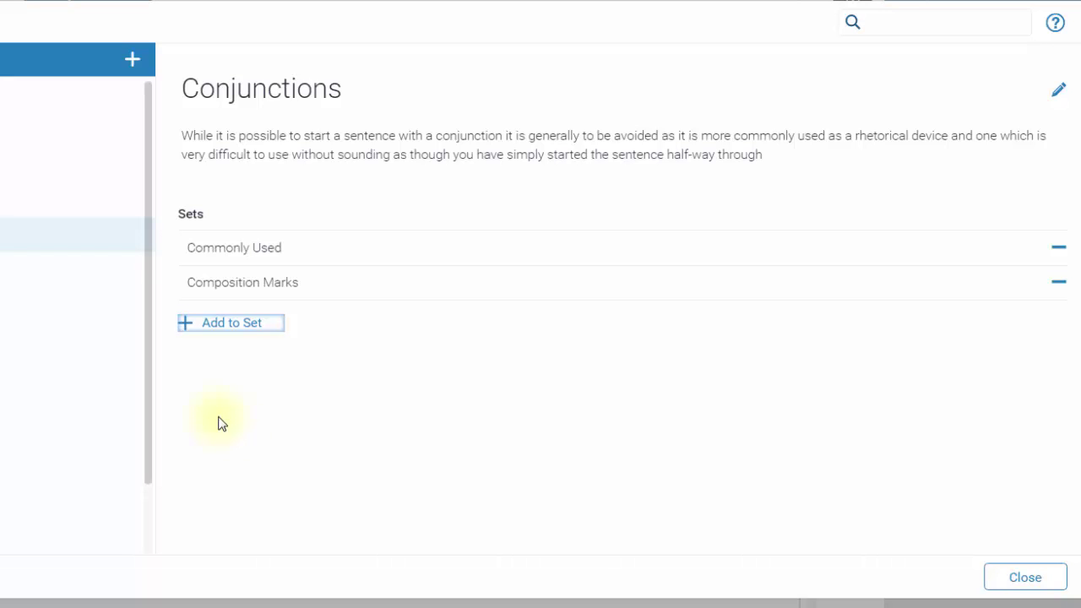
left_click(1027, 578)
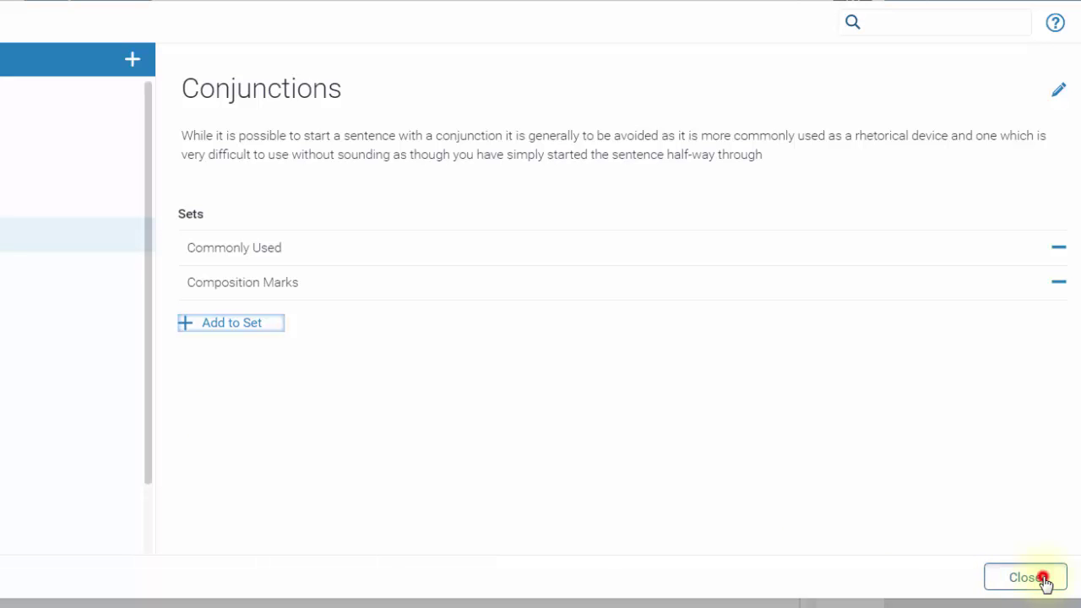